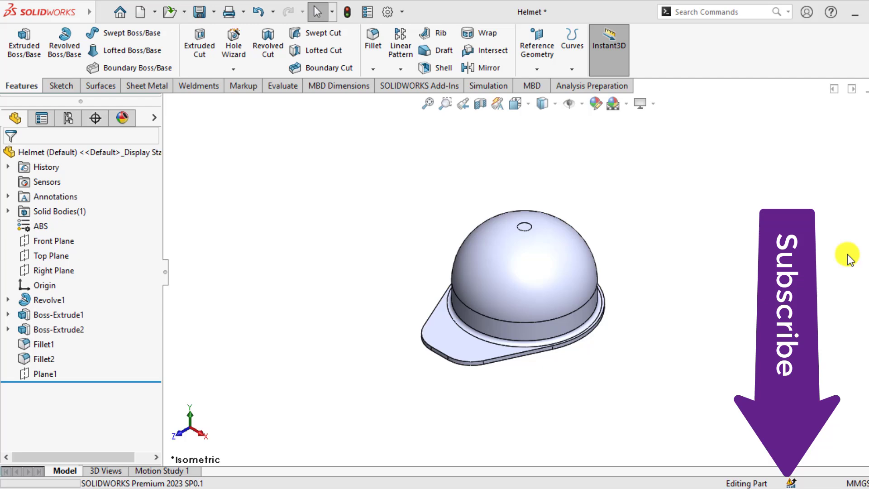
Step: Create a new Drop Test study, Drop Test 1, for the helmet from the Simulation tools
{"action": "mouse_move", "coordinate": [545, 281]}
{"action": "middle_mouse_down"}
{"action": "mouse_move", "coordinate": [533, 202]}
{"action": "mouse_move", "coordinate": [557, 278]}
{"action": "middle_mouse_up"}
{"action": "middle_click", "coordinate": [557, 278]}
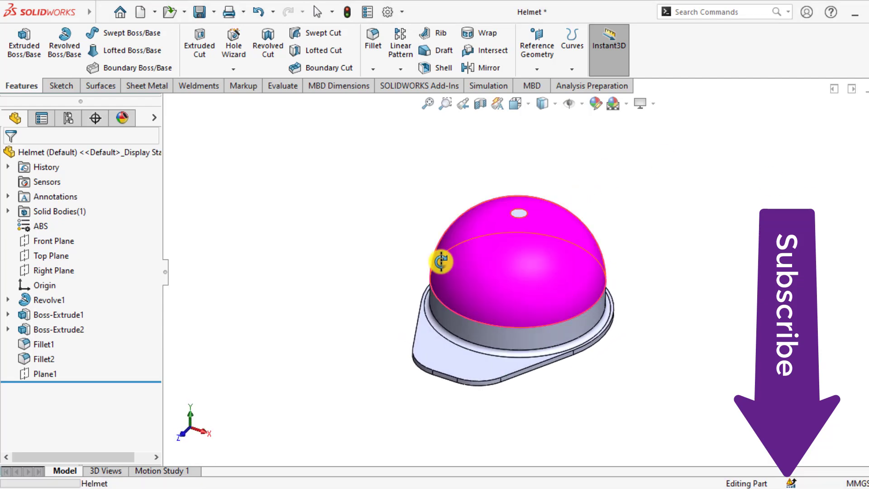
{"action": "left_click", "coordinate": [343, 233]}
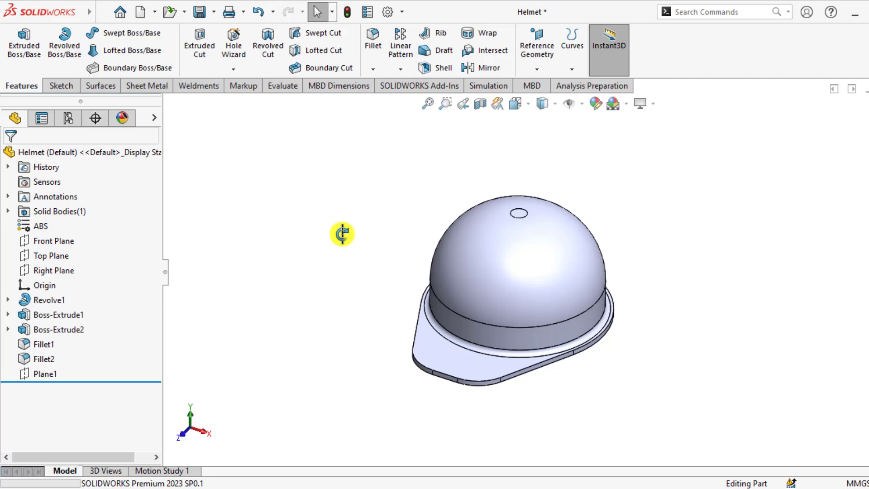
{"action": "left_click", "coordinate": [489, 85]}
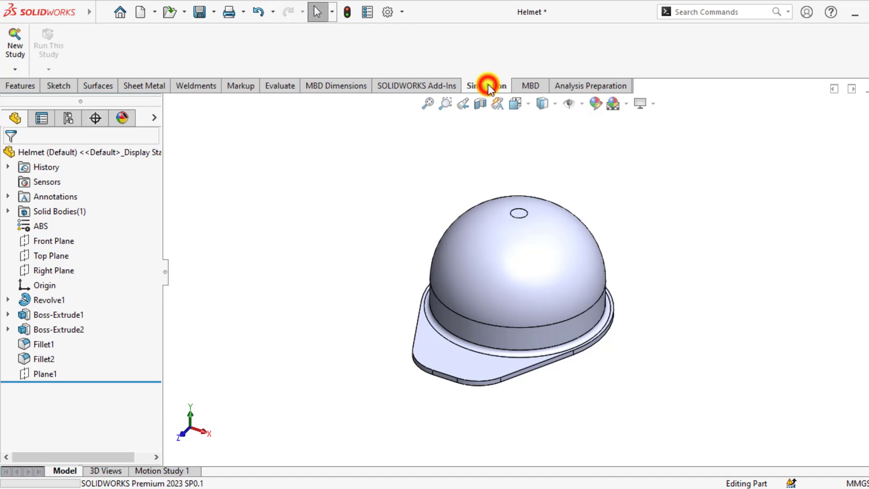
{"action": "left_click", "coordinate": [16, 45]}
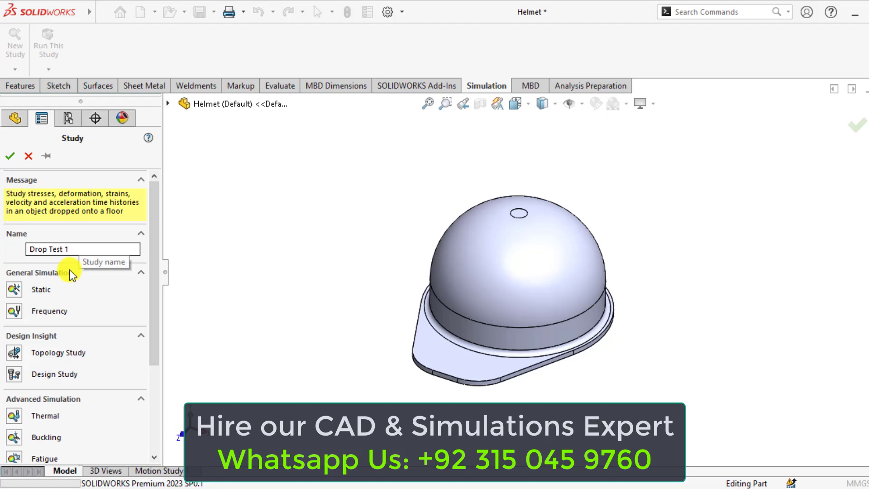
{"action": "left_click_drag", "start_coordinate": [156, 319], "coordinate": [156, 419]}
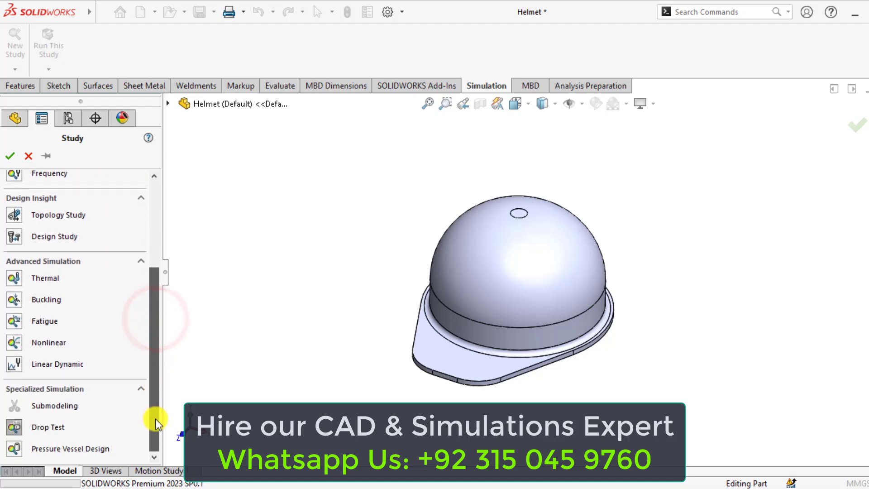
{"action": "left_click", "coordinate": [13, 428]}
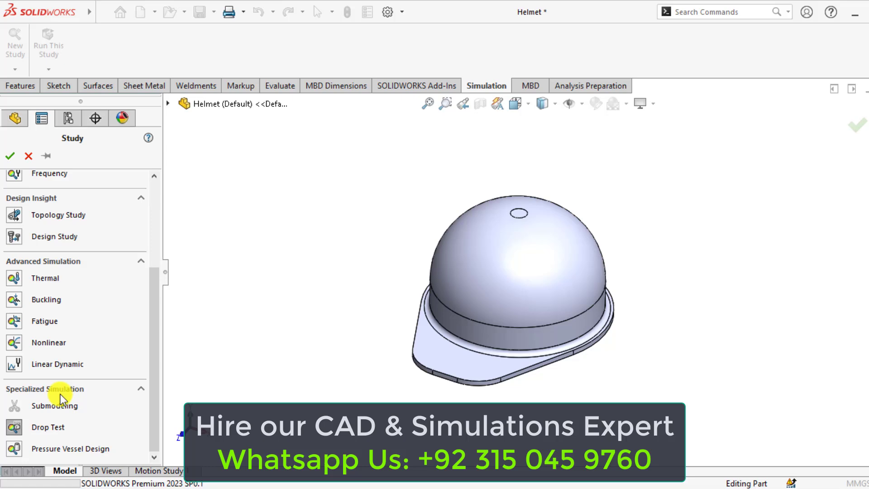
{"action": "left_click", "coordinate": [9, 156]}
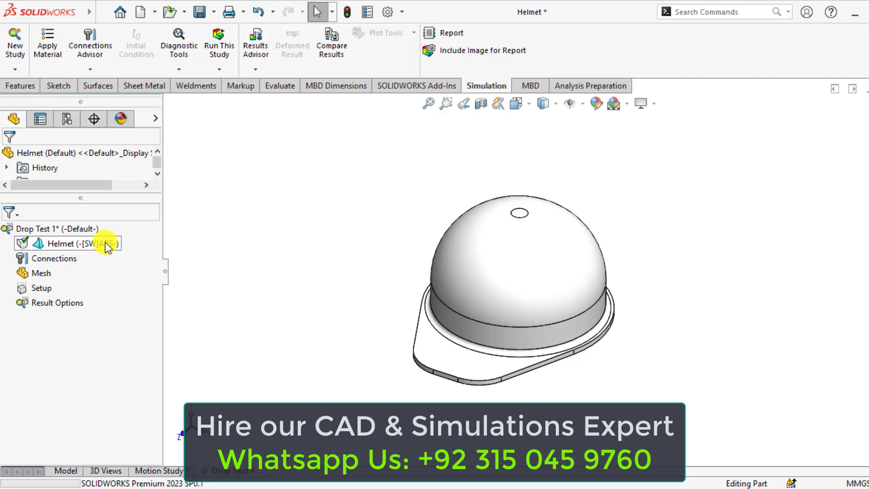
Step: Set the drop test to fall 5 m measured from the helmet's lowest point
{"action": "right_click", "coordinate": [29, 290]}
{"action": "left_click", "coordinate": [70, 301]}
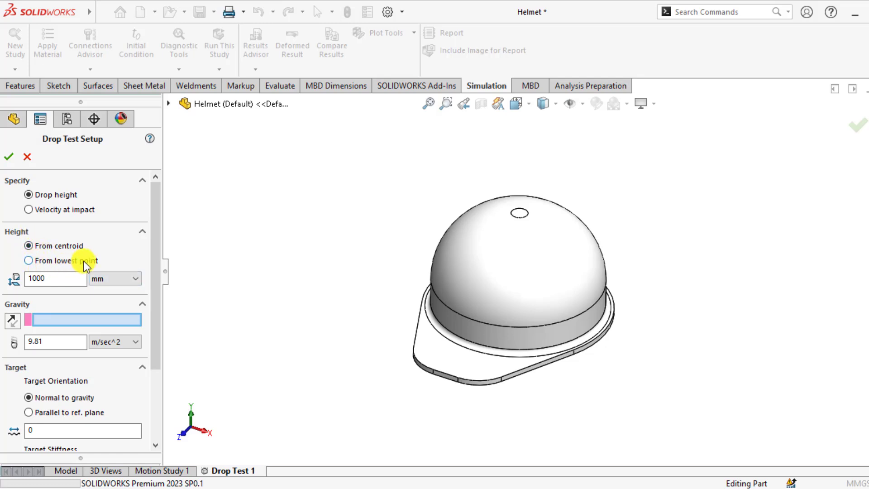
{"action": "left_click", "coordinate": [28, 261]}
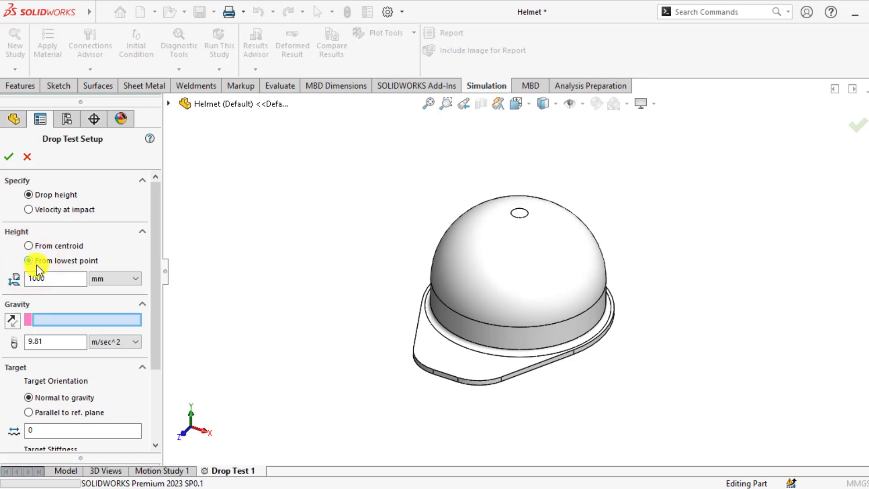
{"action": "left_click", "coordinate": [105, 281]}
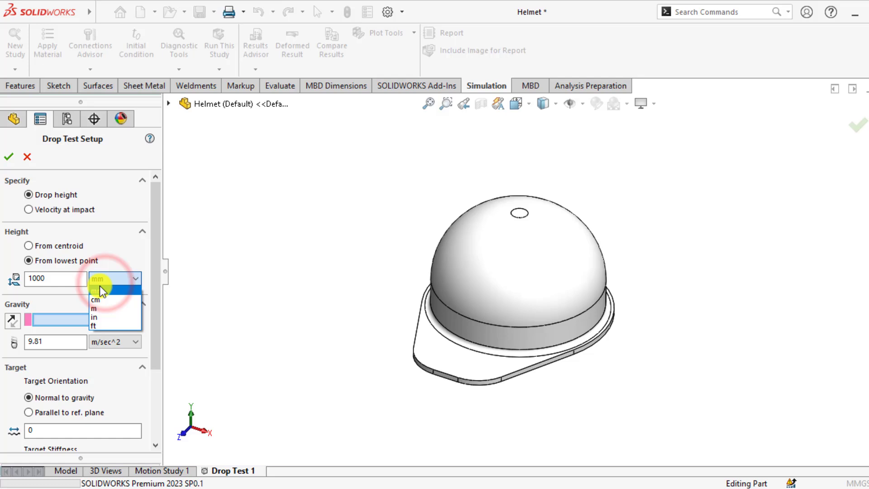
{"action": "left_click", "coordinate": [97, 314]}
{"action": "left_click", "coordinate": [102, 279]}
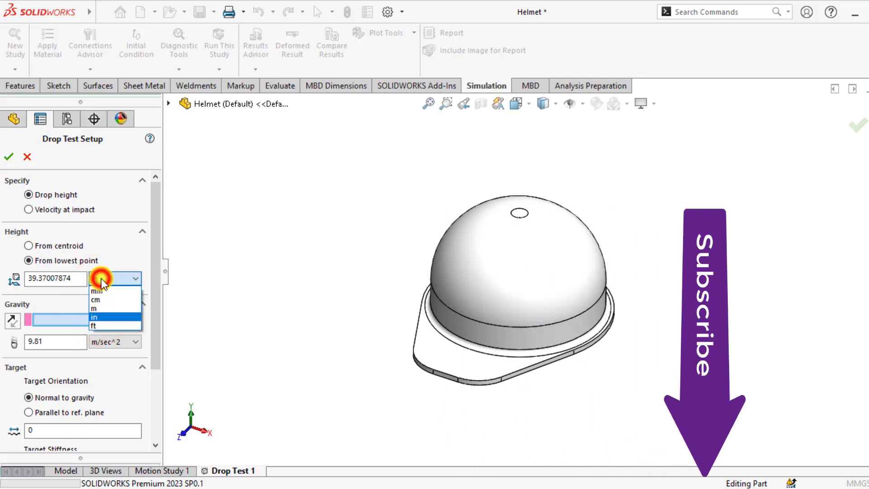
{"action": "left_click", "coordinate": [99, 308]}
{"action": "left_click", "coordinate": [57, 278]}
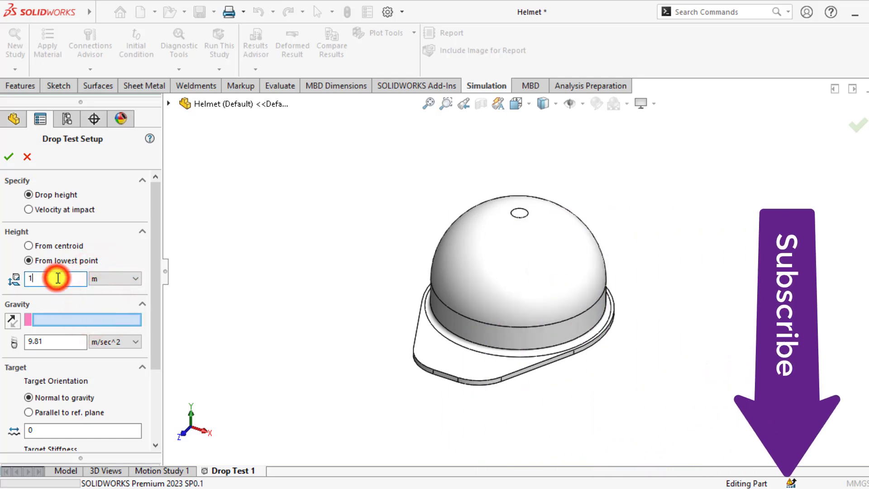
{"action": "double_click", "coordinate": [57, 278]}
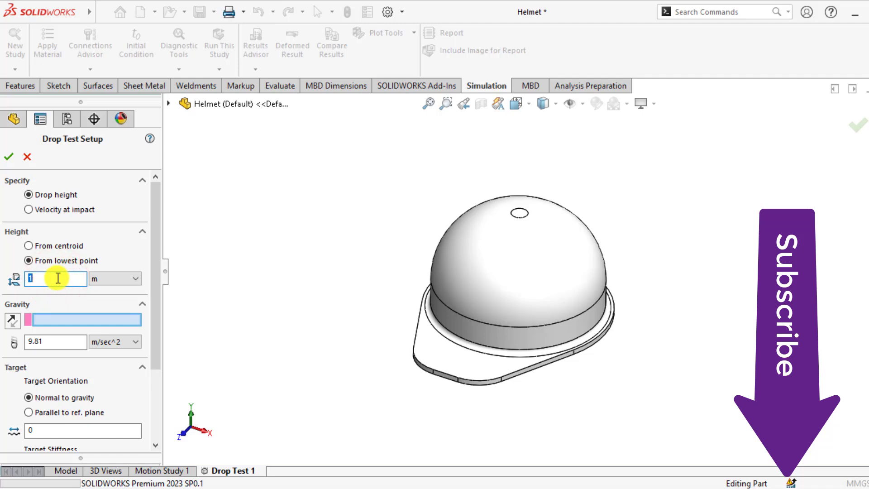
{"action": "type", "text": "5"}
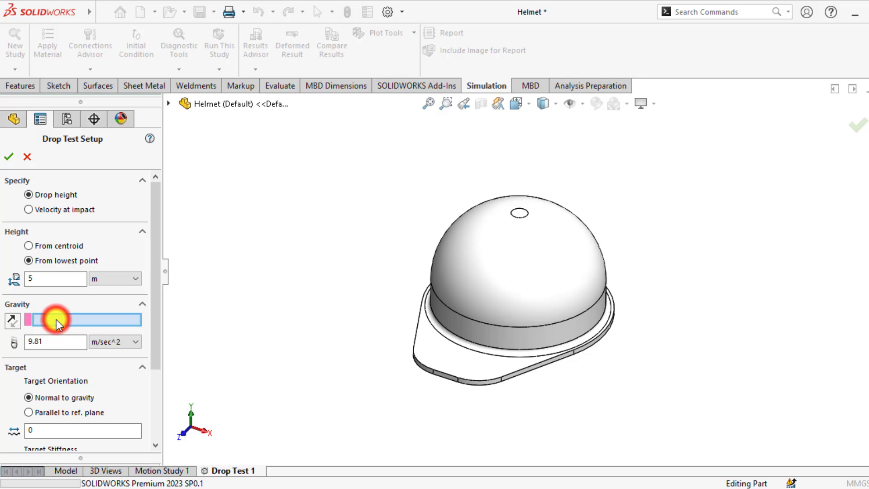
Step: Define gravity normal to Plane1 and confirm the drop test setup
{"action": "left_click", "coordinate": [169, 104]}
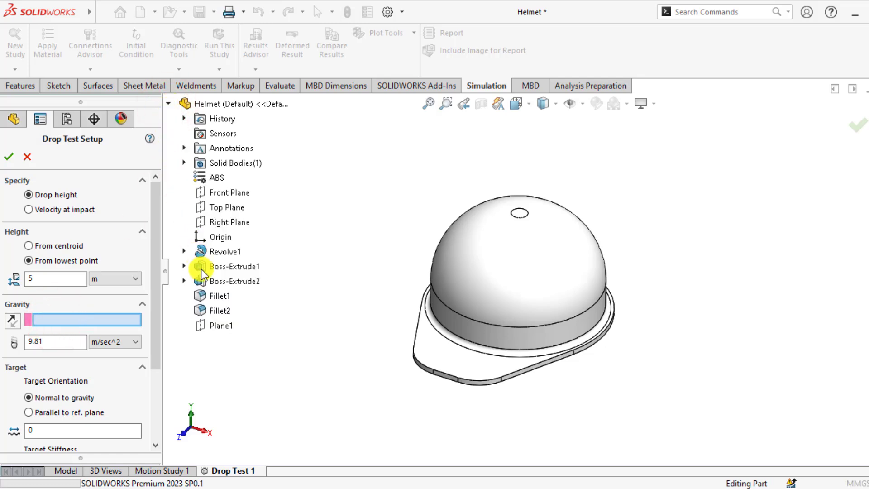
{"action": "left_click", "coordinate": [210, 325]}
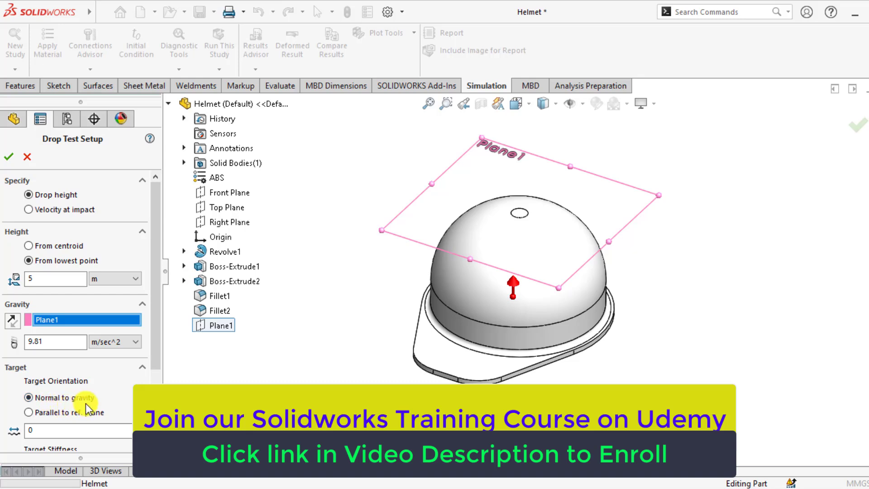
{"action": "left_click_drag", "start_coordinate": [152, 290], "coordinate": [152, 360]}
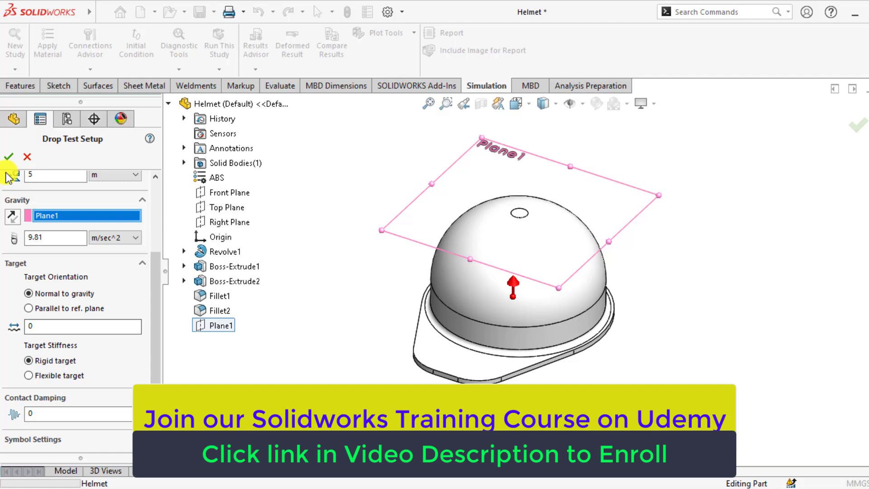
{"action": "left_click", "coordinate": [8, 156]}
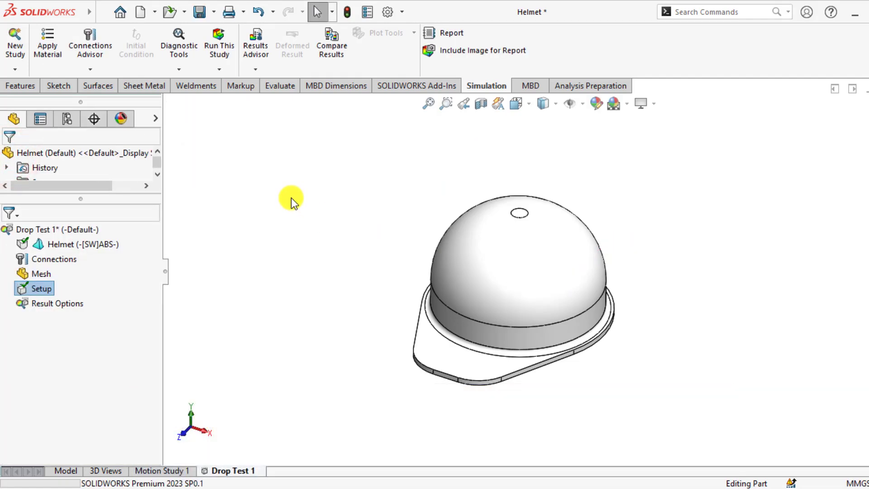
Step: Generate a curvature-based mesh on the helmet through Create Mesh
{"action": "left_click", "coordinate": [292, 197]}
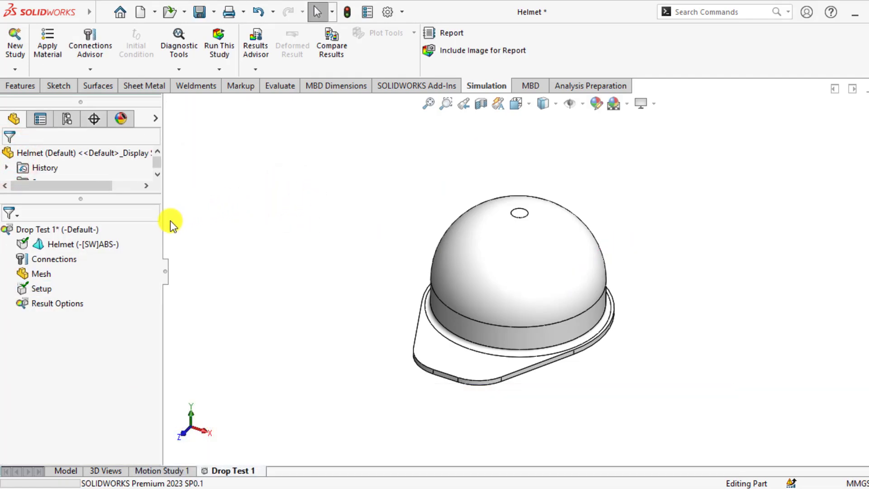
{"action": "right_click", "coordinate": [37, 275]}
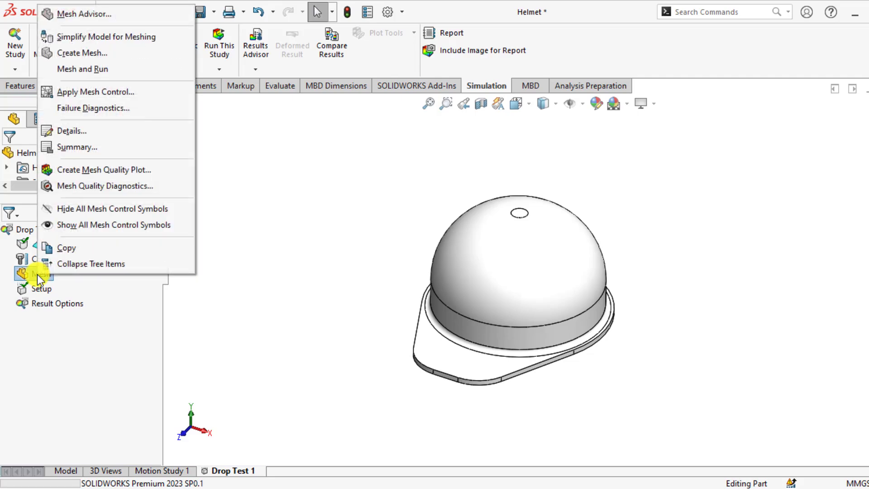
{"action": "left_click", "coordinate": [80, 53]}
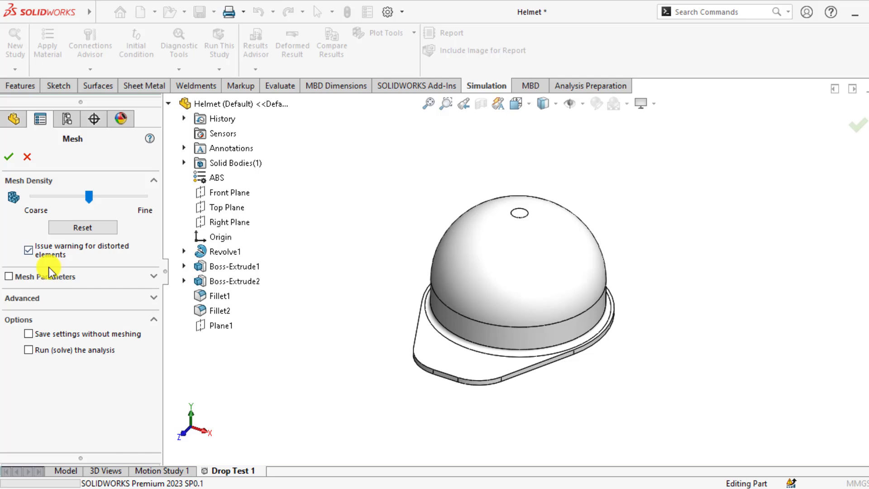
{"action": "left_click", "coordinate": [49, 278]}
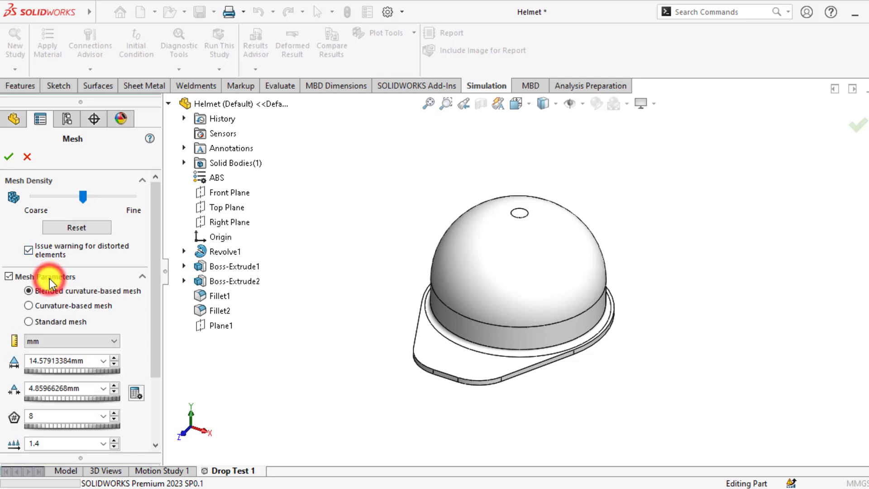
{"action": "left_click", "coordinate": [29, 305]}
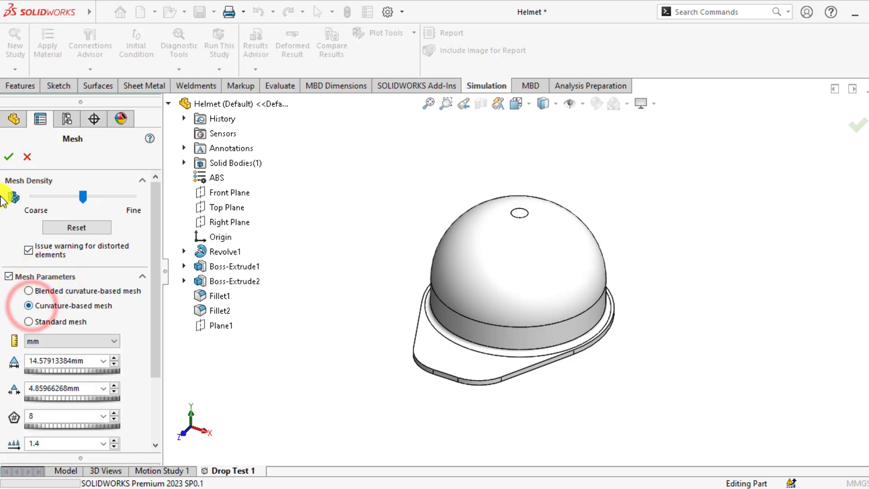
{"action": "left_click", "coordinate": [9, 156]}
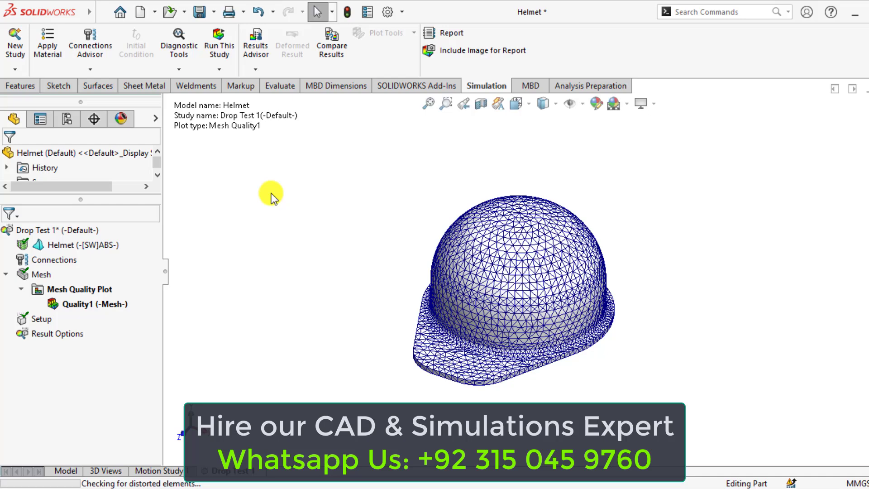
Step: Raise the Result Options' number of saved plots to 30 and confirm
{"action": "right_click", "coordinate": [42, 339]}
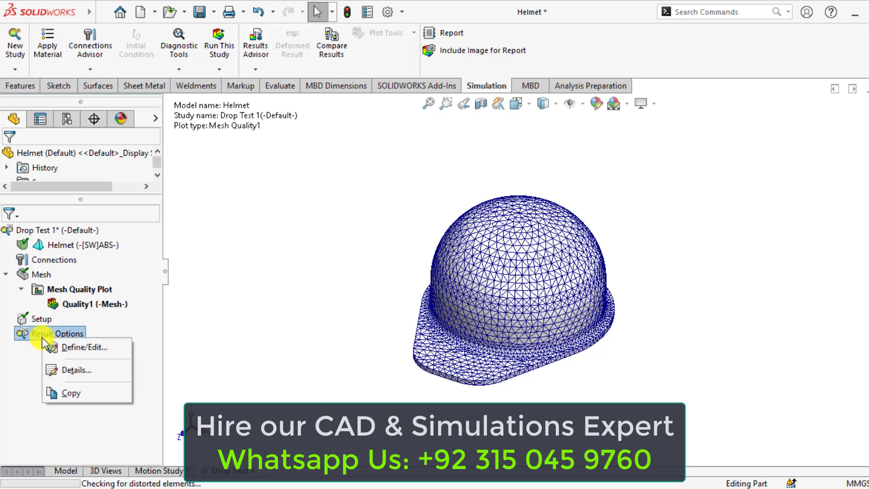
{"action": "left_click", "coordinate": [86, 349]}
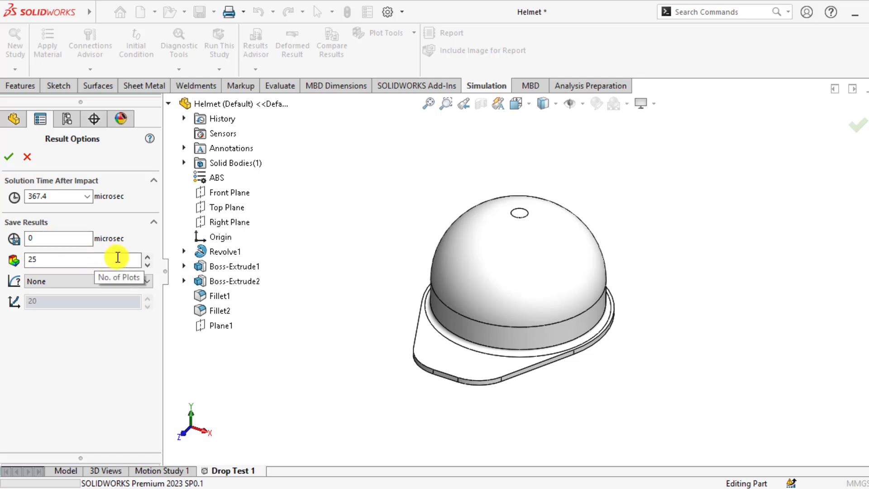
{"action": "left_click", "coordinate": [147, 256]}
{"action": "left_click", "coordinate": [147, 257]}
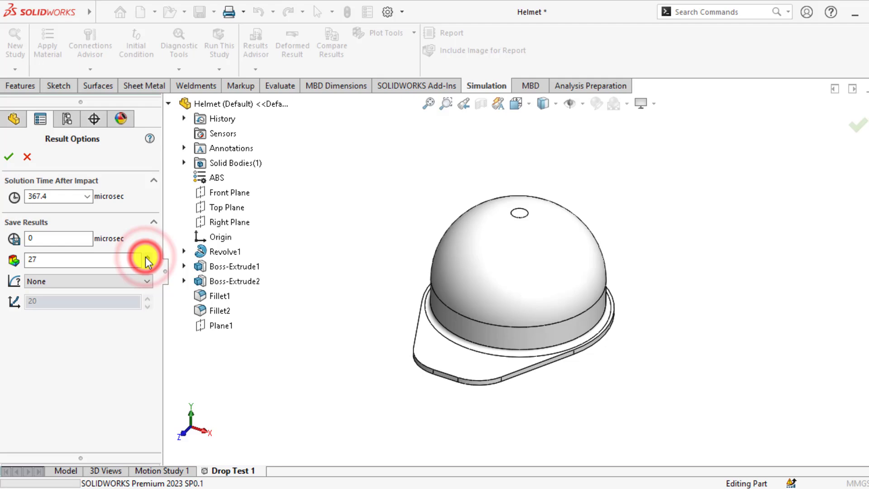
{"action": "left_click", "coordinate": [147, 257]}
{"action": "left_click", "coordinate": [146, 256]}
{"action": "left_click", "coordinate": [147, 256]}
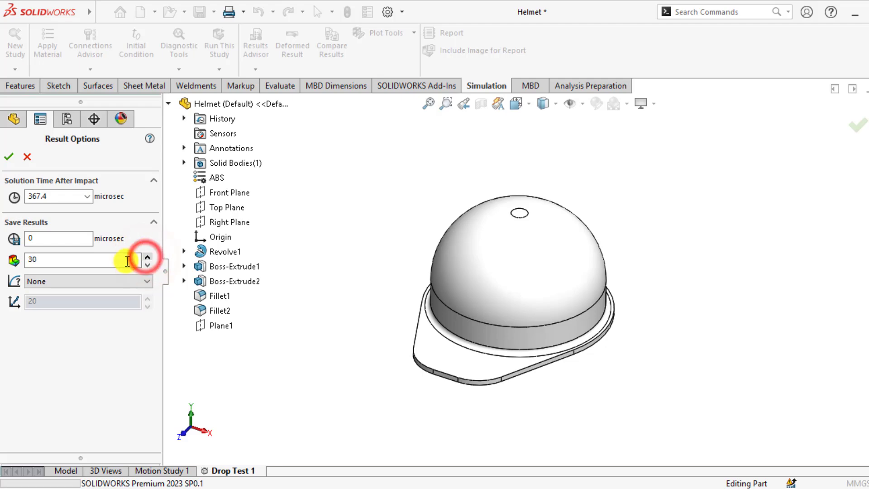
{"action": "left_click", "coordinate": [8, 157]}
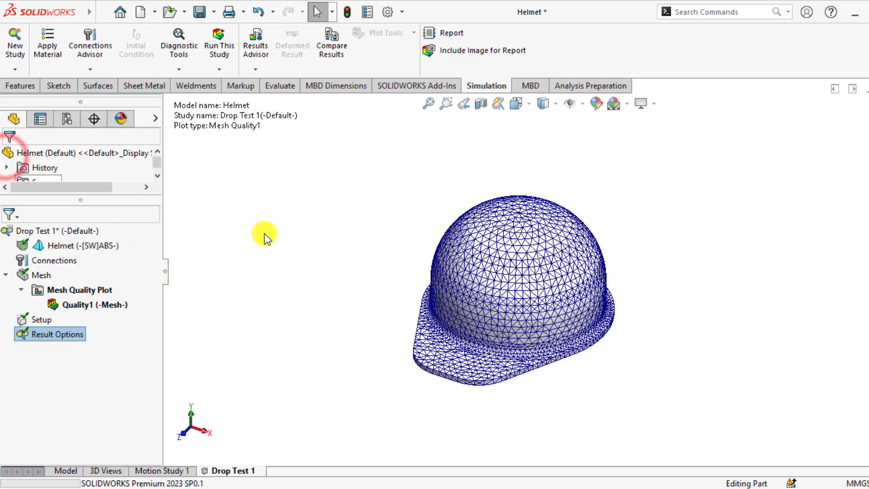
Step: Run Drop Test 1 to solve it and produce the von Mises stress plot
{"action": "left_click", "coordinate": [320, 257]}
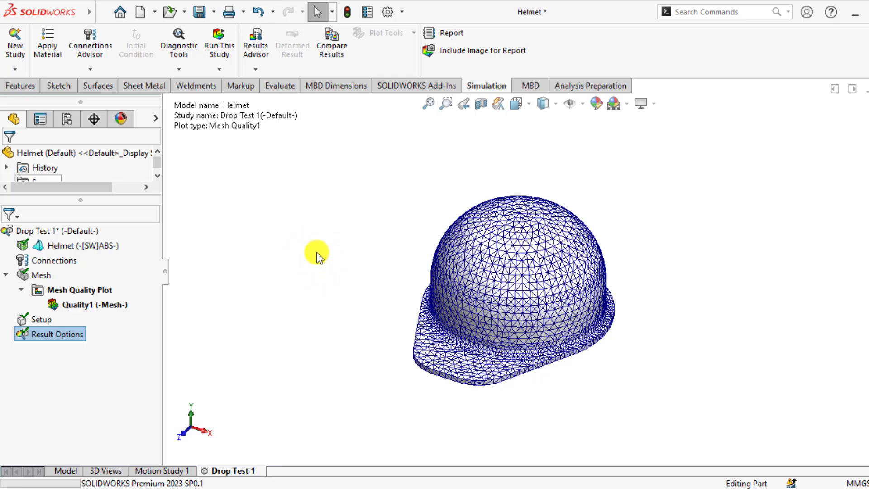
{"action": "left_click", "coordinate": [217, 40]}
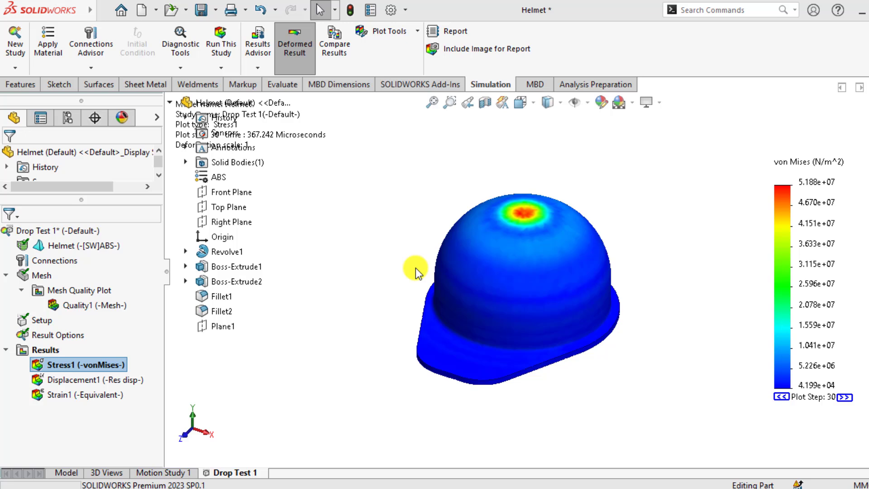
Step: Give the Stress1 chart N/mm^2 (MPa) units and floating-format legend numbers
{"action": "right_click", "coordinate": [63, 365]}
{"action": "left_click", "coordinate": [91, 106]}
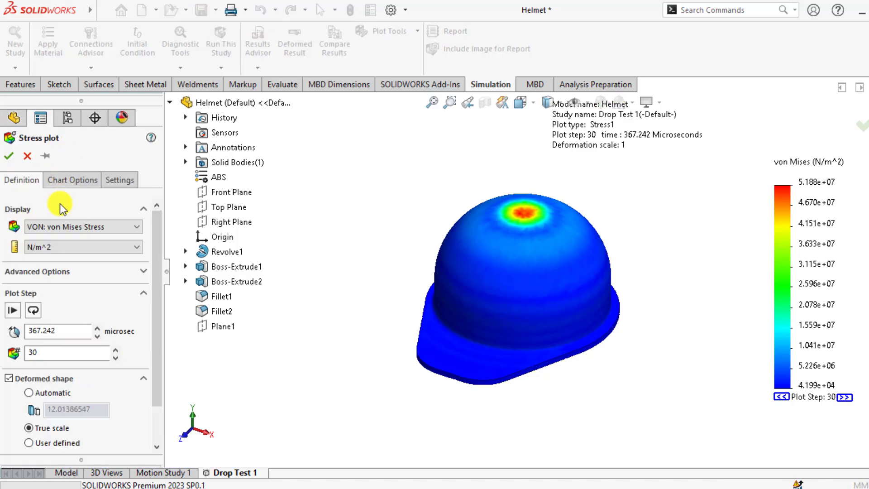
{"action": "left_click", "coordinate": [56, 248]}
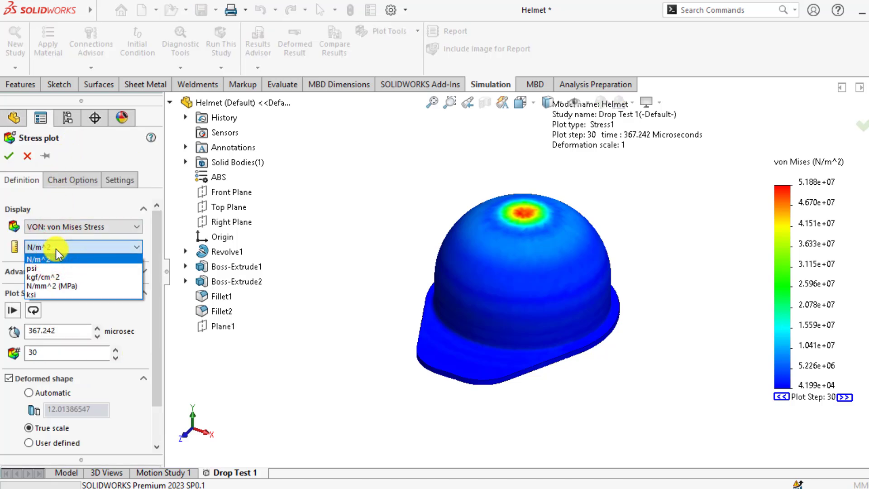
{"action": "left_click", "coordinate": [57, 287]}
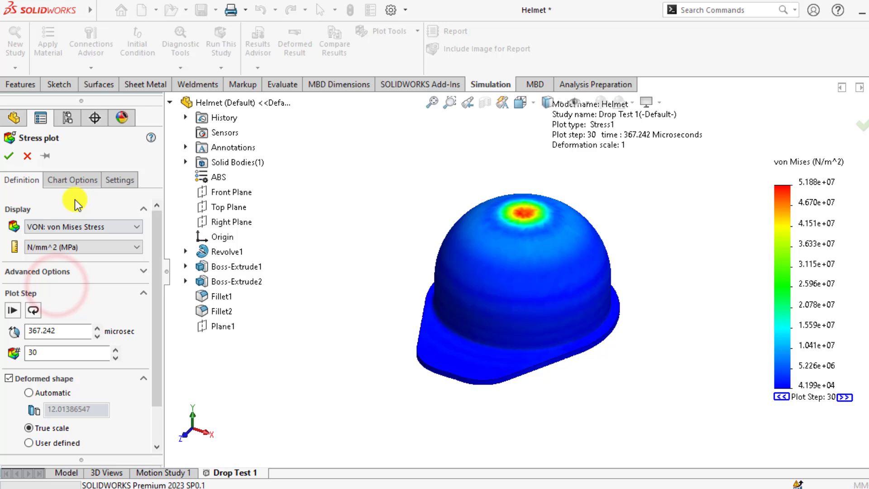
{"action": "left_click", "coordinate": [71, 181]}
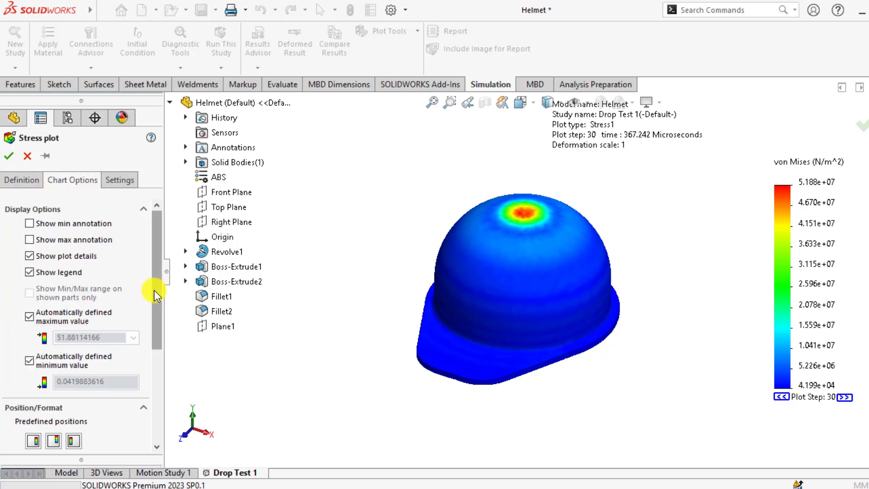
{"action": "left_click_drag", "start_coordinate": [154, 290], "coordinate": [155, 371]}
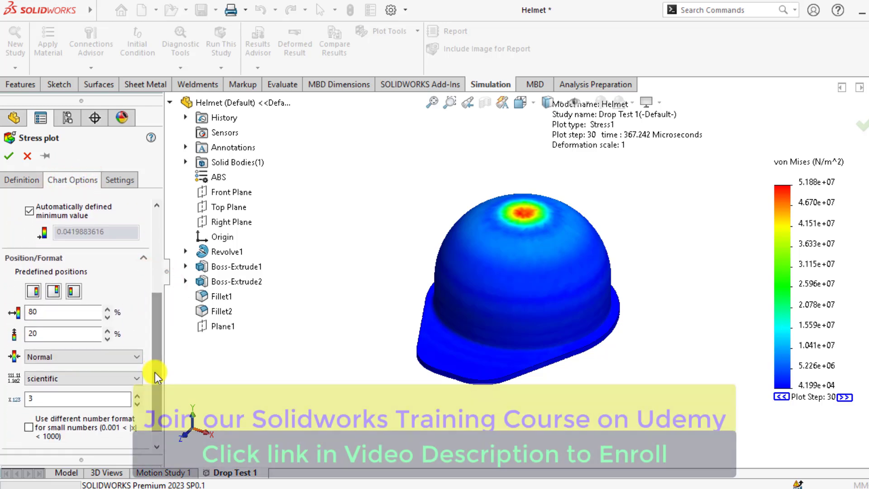
{"action": "left_click", "coordinate": [84, 383]}
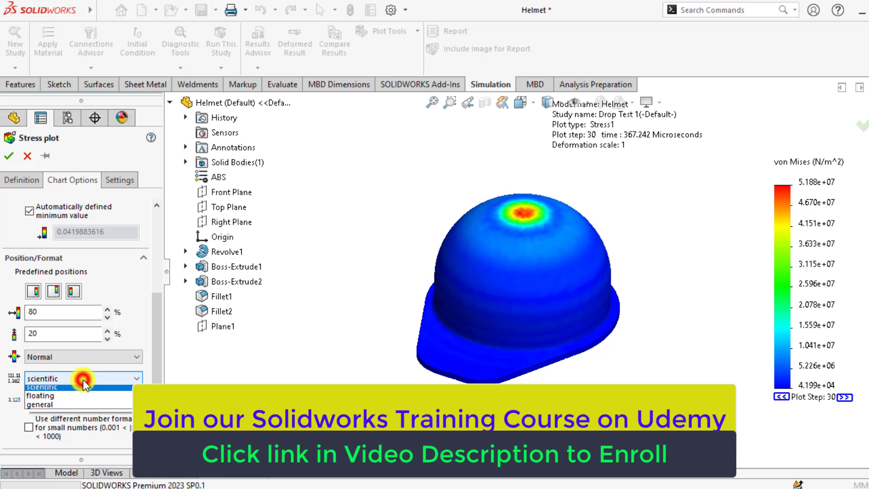
{"action": "left_click", "coordinate": [59, 399]}
Step: Apply the chart changes and view the red crown hotspot from beneath the helmet
{"action": "left_click", "coordinate": [8, 156]}
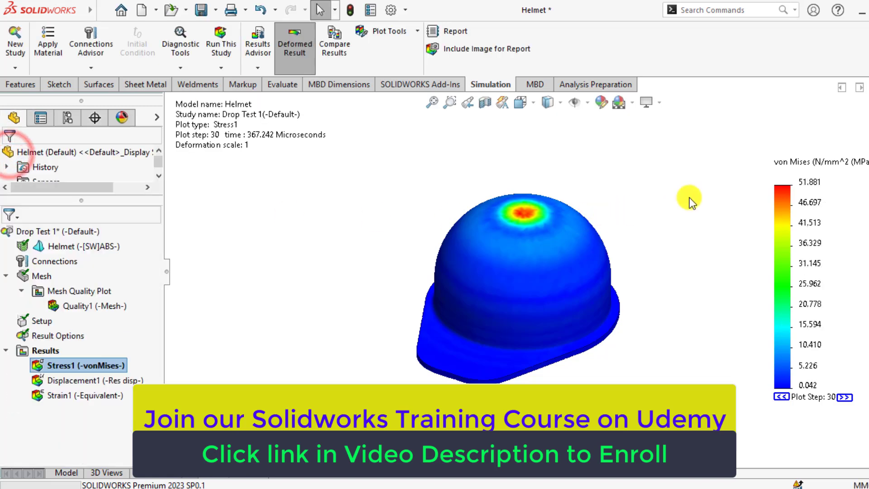
{"action": "left_click", "coordinate": [719, 190]}
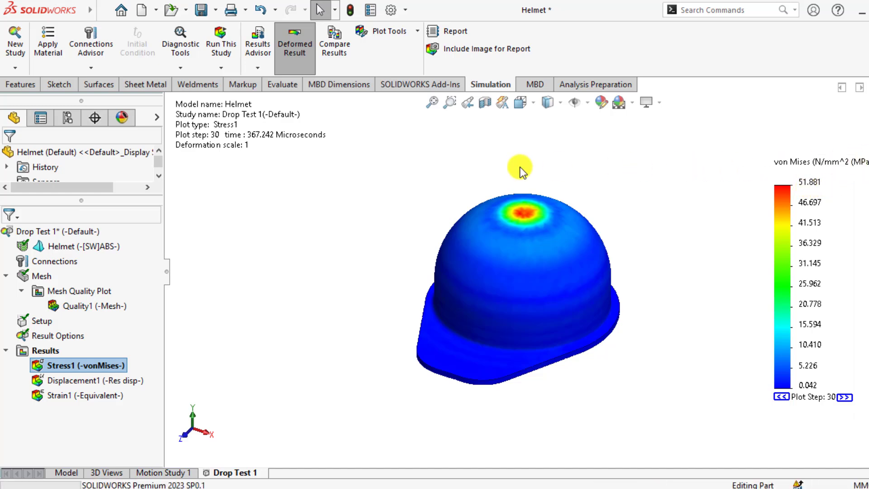
{"action": "middle_click_drag", "start_coordinate": [388, 170], "coordinate": [502, 235]}
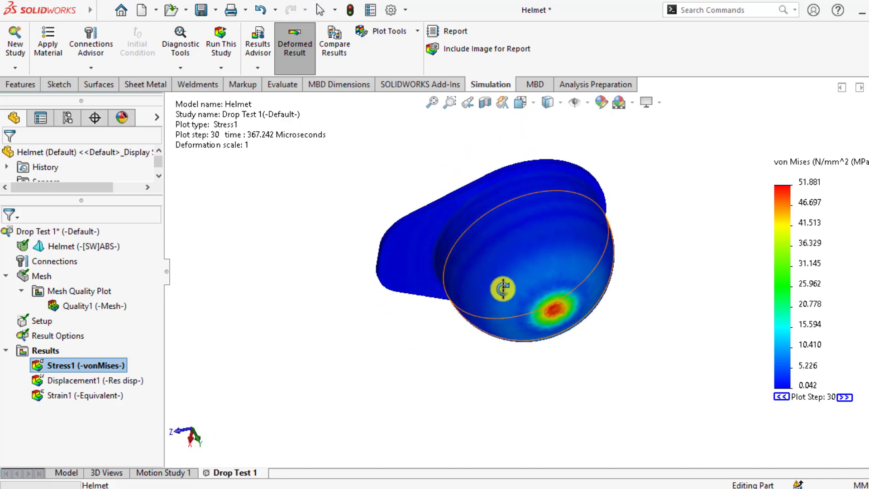
{"action": "scroll", "coordinate": [562, 307], "scroll_direction": "down", "scroll_amount": 3}
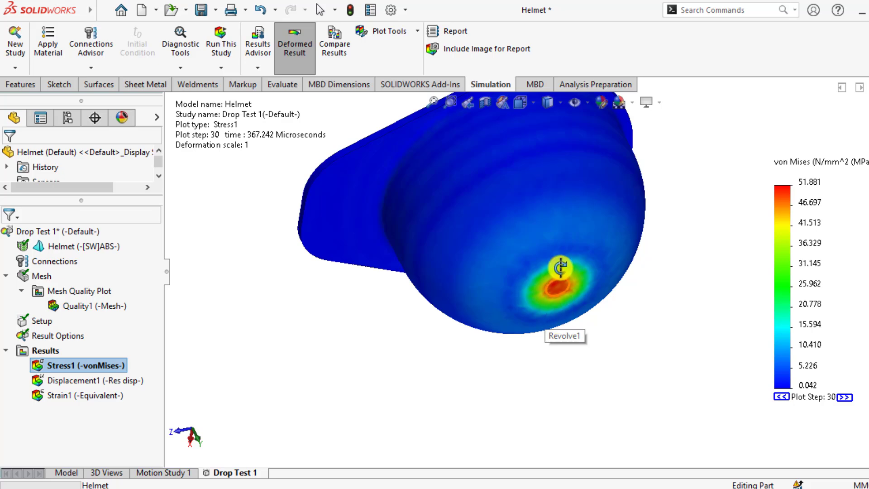
{"action": "scroll", "coordinate": [563, 293], "scroll_direction": "down", "scroll_amount": 2}
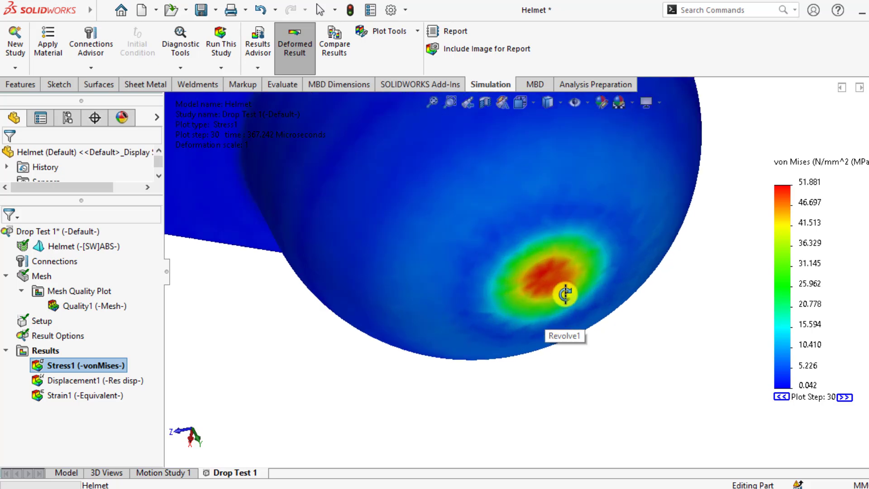
{"action": "scroll", "coordinate": [543, 311], "scroll_direction": "up", "scroll_amount": 5}
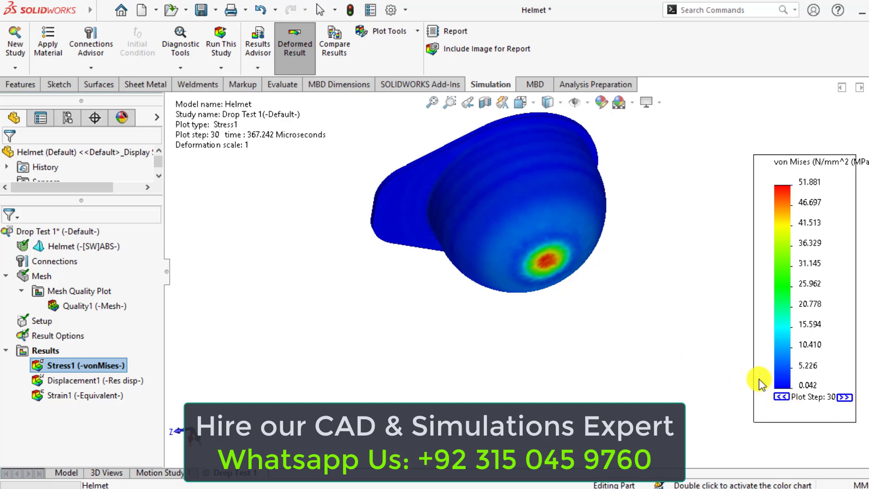
Step: Step the stress plot back from step 30 to step 25 (306.064 microseconds)
{"action": "left_click", "coordinate": [784, 398]}
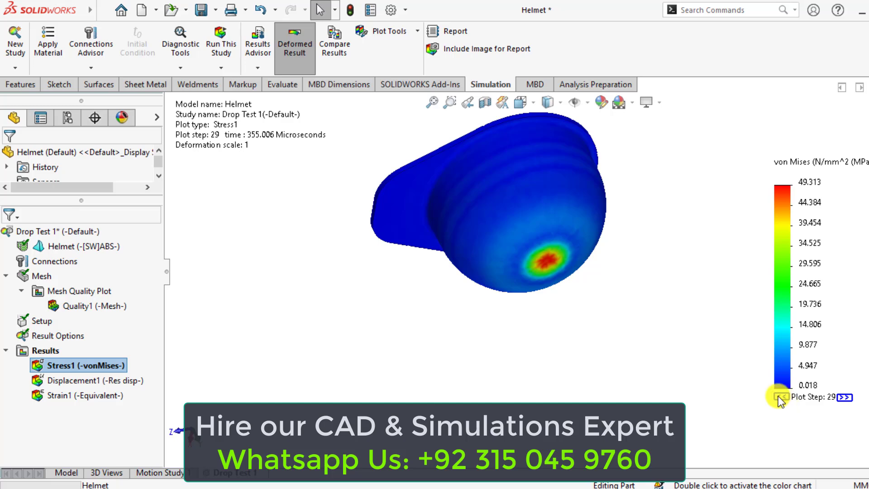
{"action": "left_click", "coordinate": [259, 139]}
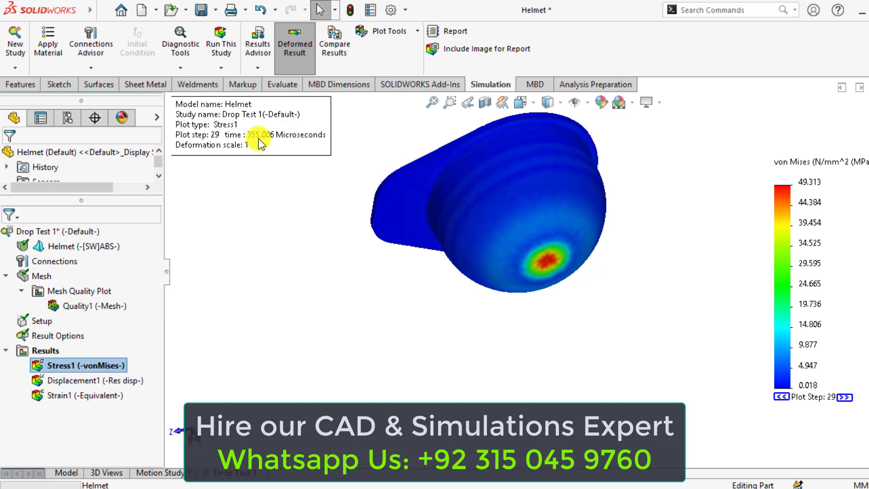
{"action": "left_click", "coordinate": [281, 175]}
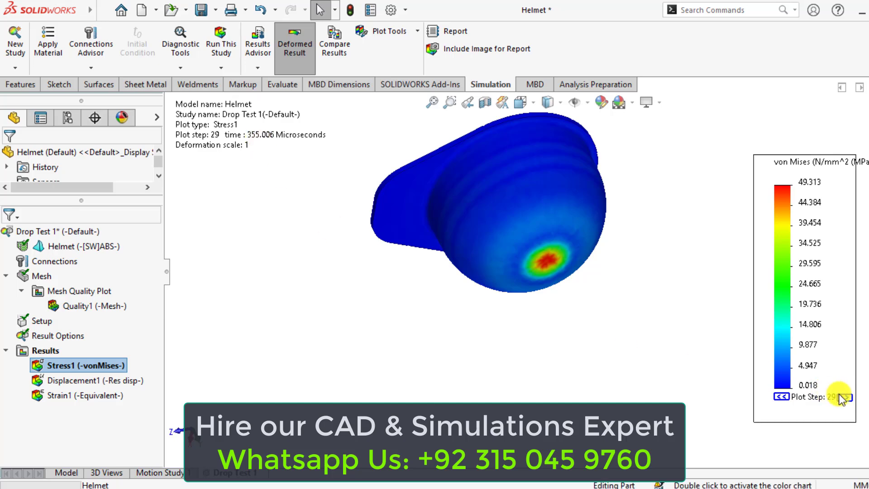
{"action": "left_click", "coordinate": [275, 143]}
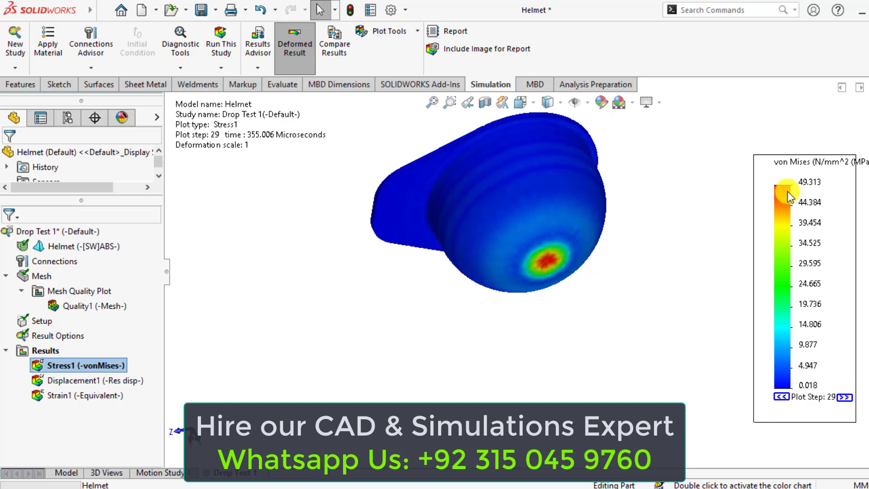
{"action": "left_click", "coordinate": [784, 397]}
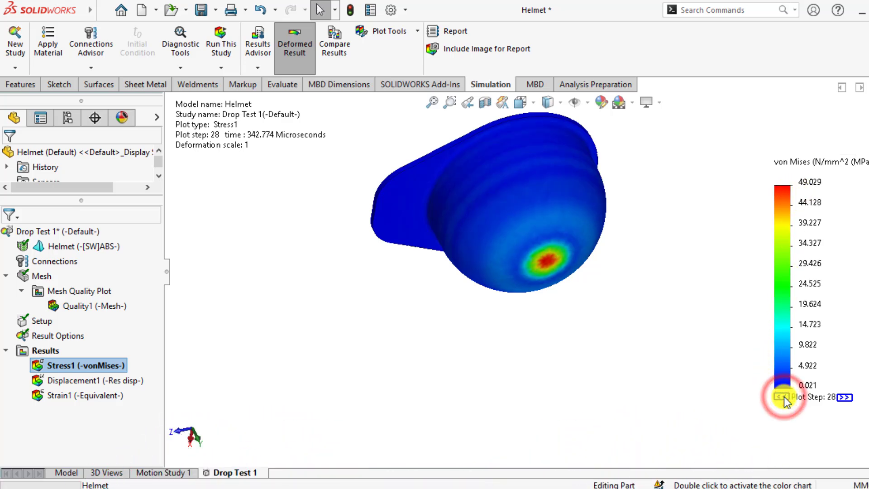
{"action": "left_click", "coordinate": [781, 396]}
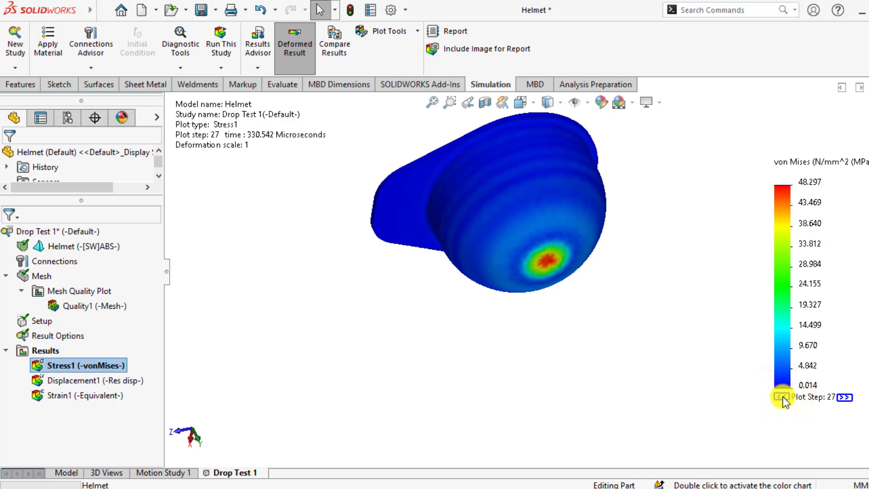
{"action": "left_click", "coordinate": [781, 397]}
{"action": "left_click", "coordinate": [784, 396]}
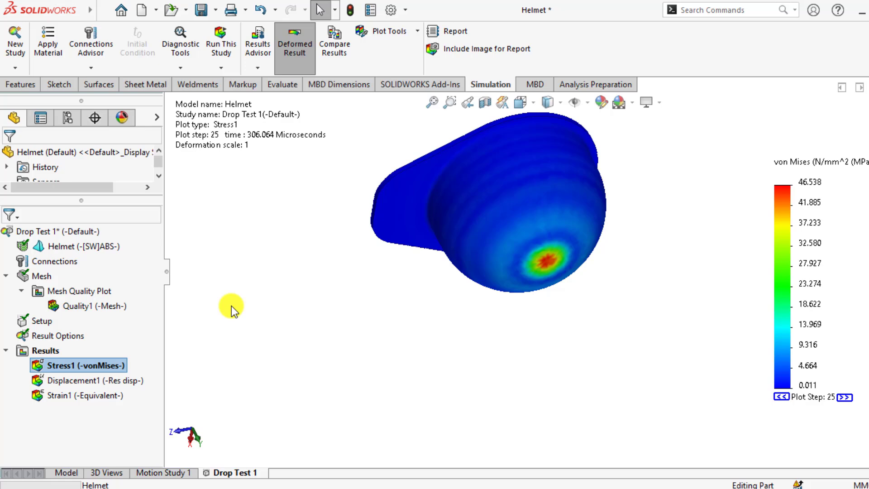
{"action": "right_click", "coordinate": [89, 365]}
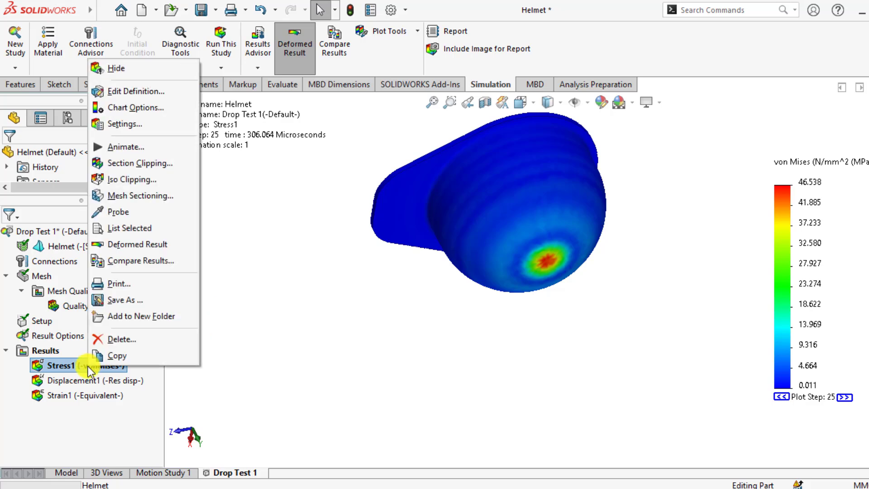
{"action": "left_click", "coordinate": [101, 144]}
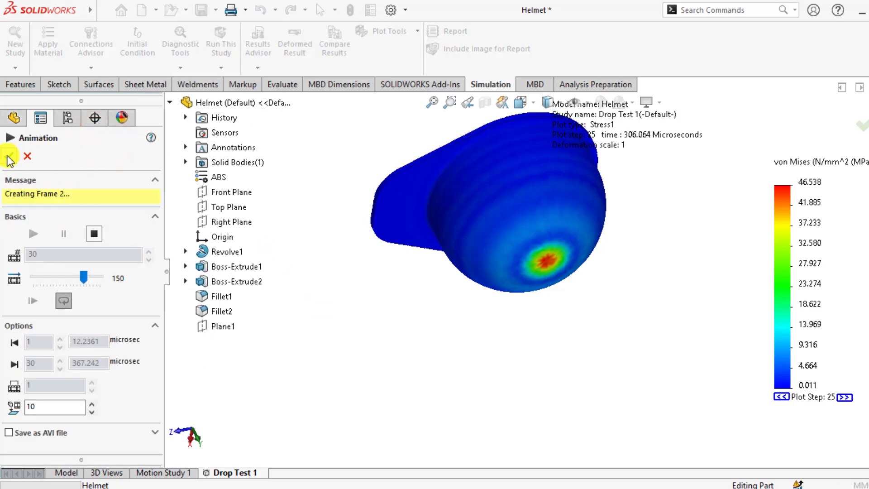
{"action": "middle_click_drag", "start_coordinate": [276, 262], "coordinate": [425, 202]}
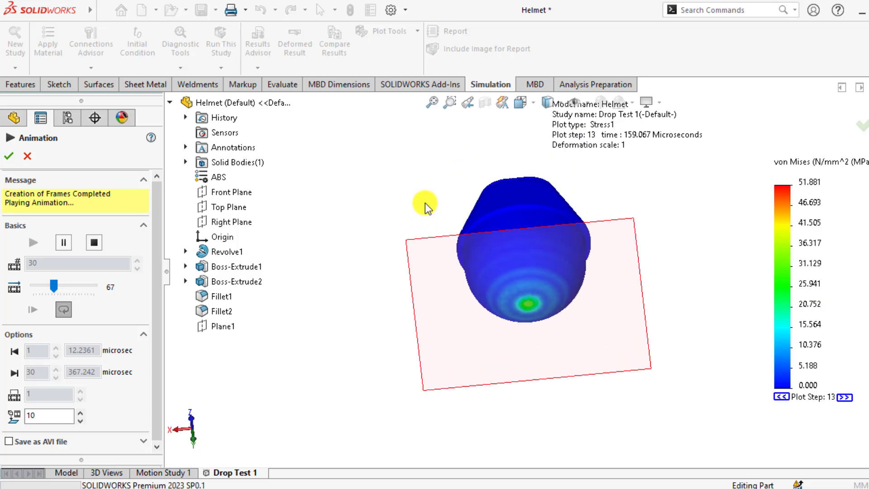
{"action": "left_click", "coordinate": [8, 157]}
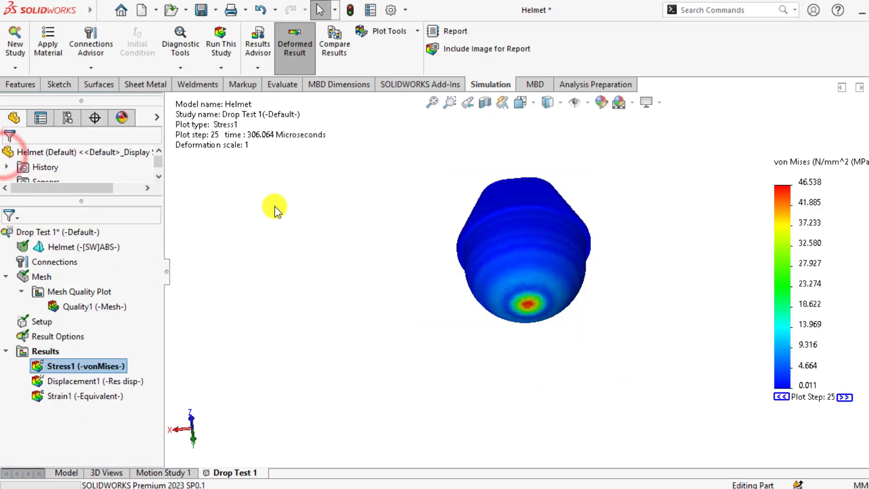
Step: Display the Displacement1 URES plot, peaking at 3.759 mm, on the helmet
{"action": "double_click", "coordinate": [57, 384]}
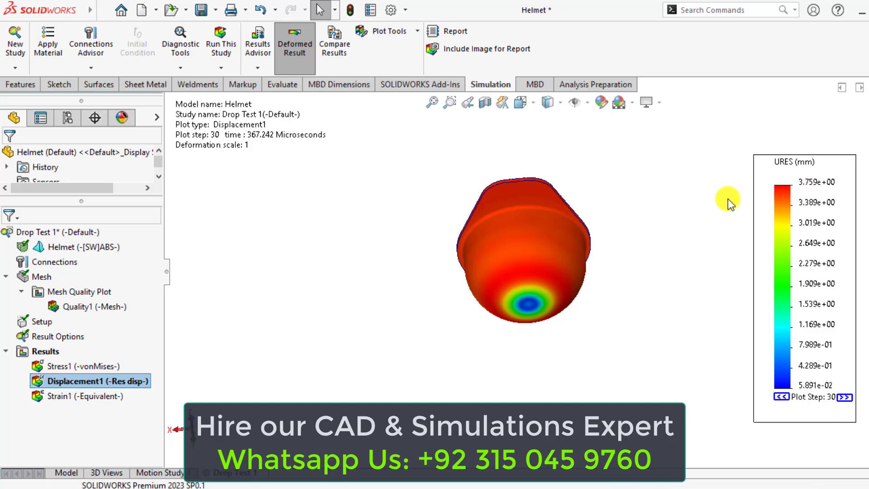
Step: Set the Displacement1 deformed shape to a user-defined scale of 20 and fit the view
{"action": "right_click", "coordinate": [83, 384]}
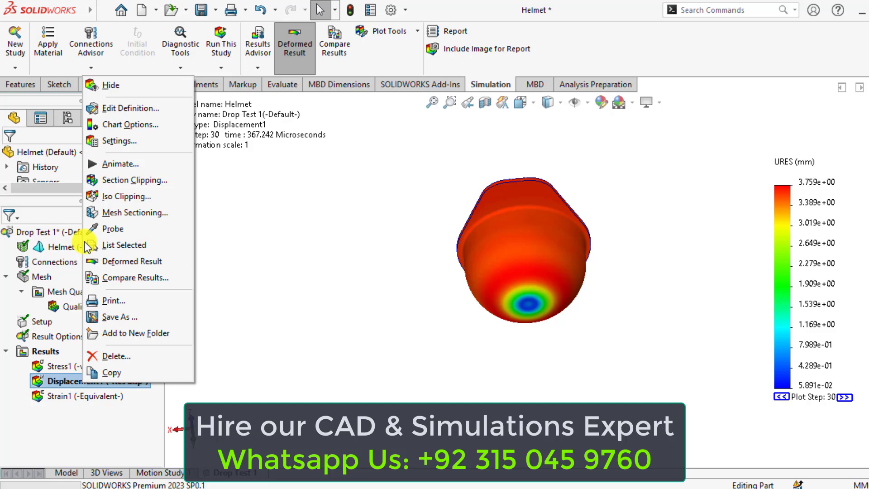
{"action": "left_click", "coordinate": [112, 107]}
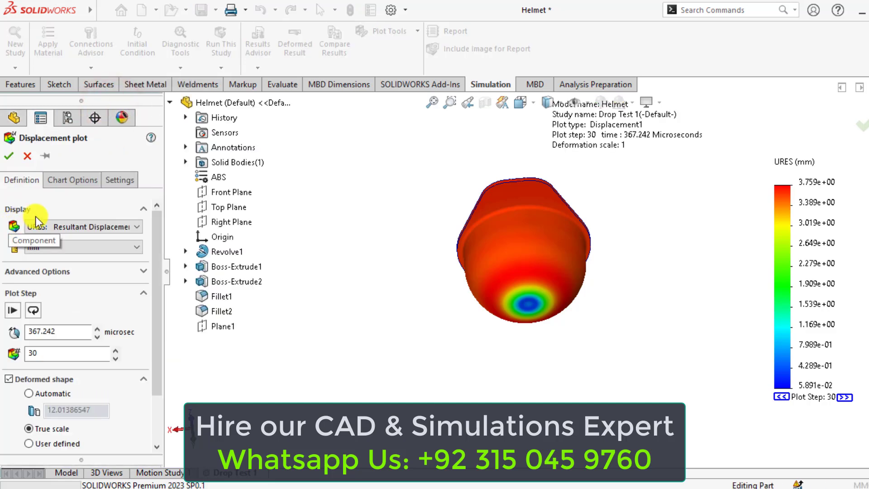
{"action": "left_click", "coordinate": [58, 178]}
{"action": "left_click", "coordinate": [119, 179]}
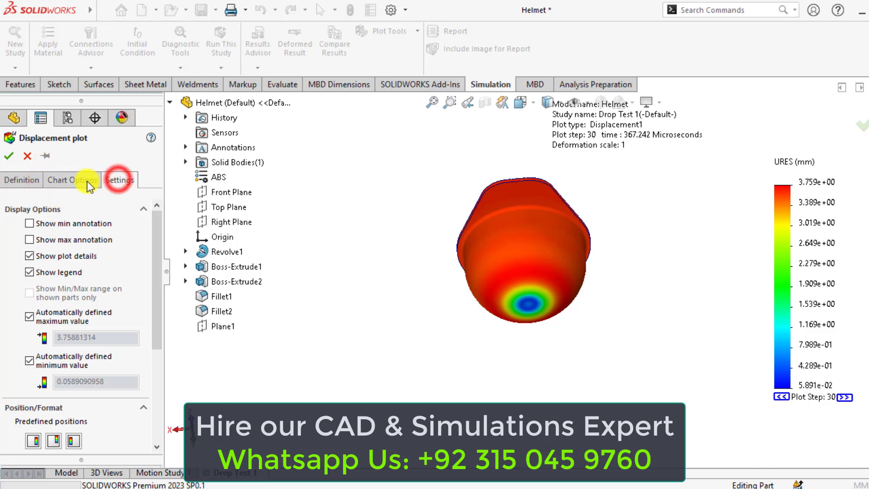
{"action": "left_click", "coordinate": [80, 181]}
{"action": "left_click", "coordinate": [21, 181]}
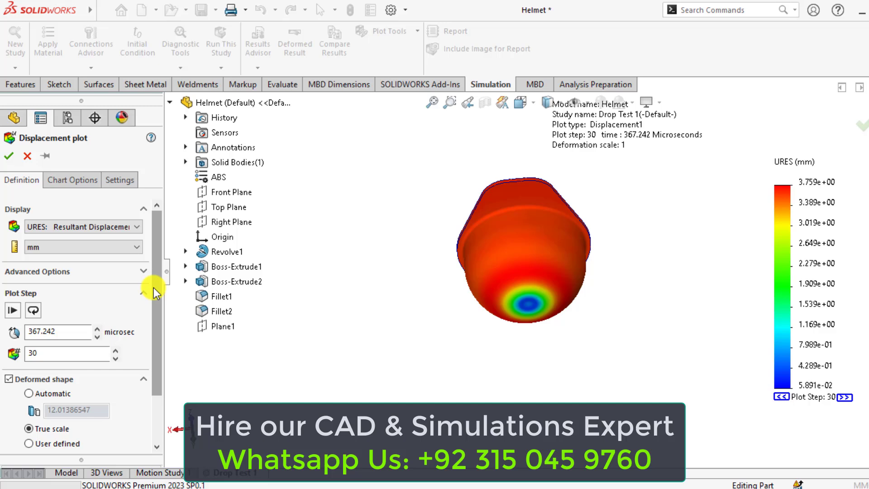
{"action": "left_click_drag", "start_coordinate": [155, 287], "coordinate": [158, 353]}
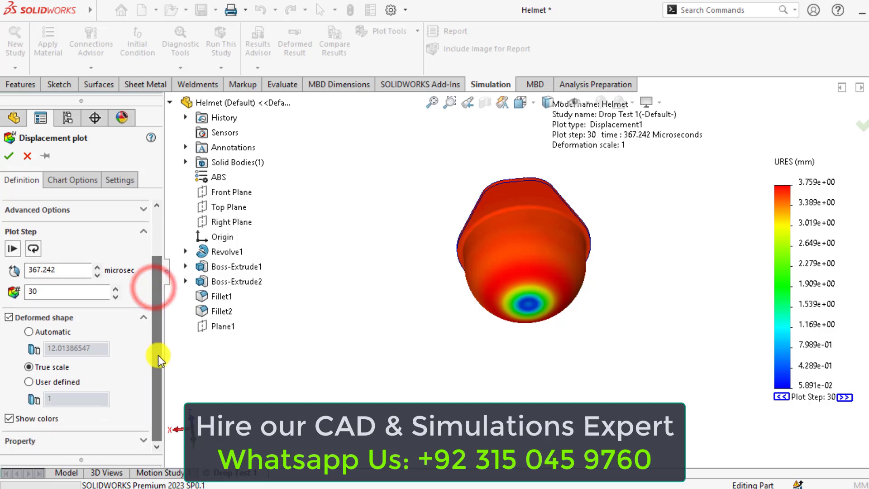
{"action": "left_click", "coordinate": [29, 382]}
{"action": "left_click", "coordinate": [58, 400]}
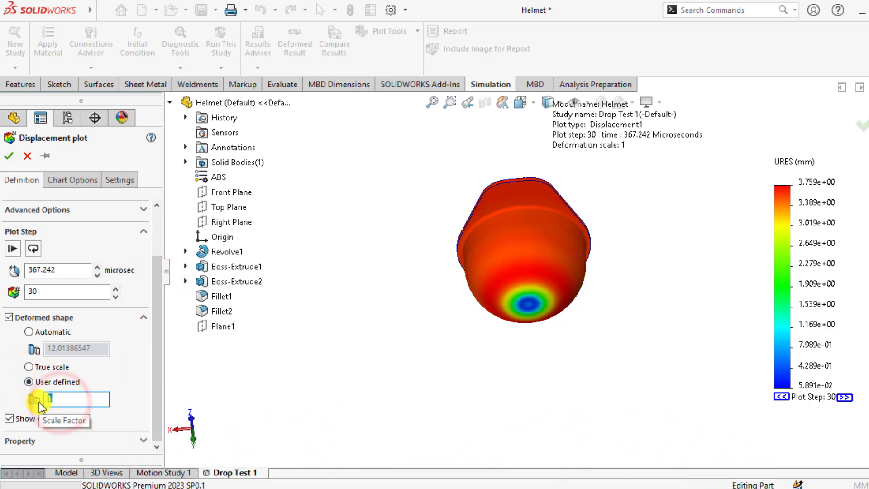
{"action": "type", "text": "20"}
{"action": "left_click", "coordinate": [8, 156]}
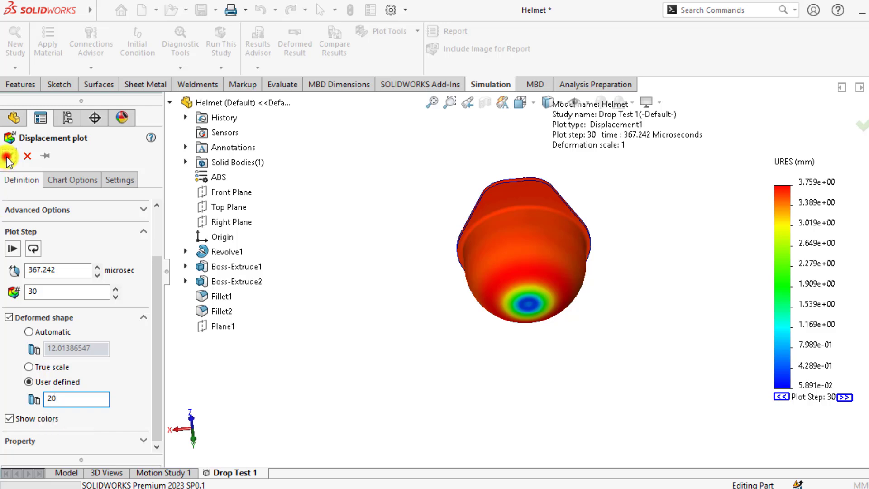
{"action": "mouse_move", "coordinate": [365, 206]}
{"action": "middle_mouse_down"}
{"action": "mouse_move", "coordinate": [386, 297]}
{"action": "mouse_move", "coordinate": [394, 238]}
{"action": "mouse_move", "coordinate": [369, 200]}
{"action": "middle_mouse_up"}
{"action": "key", "text": "f"}
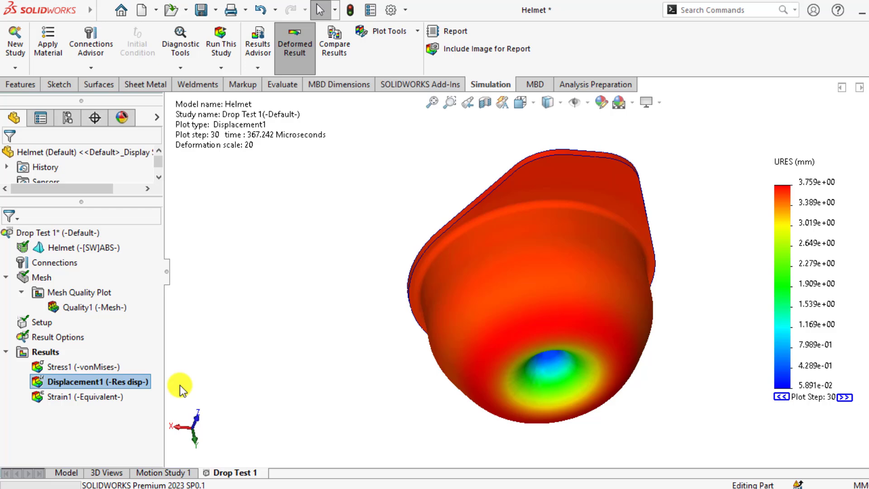
{"action": "right_click", "coordinate": [75, 382]}
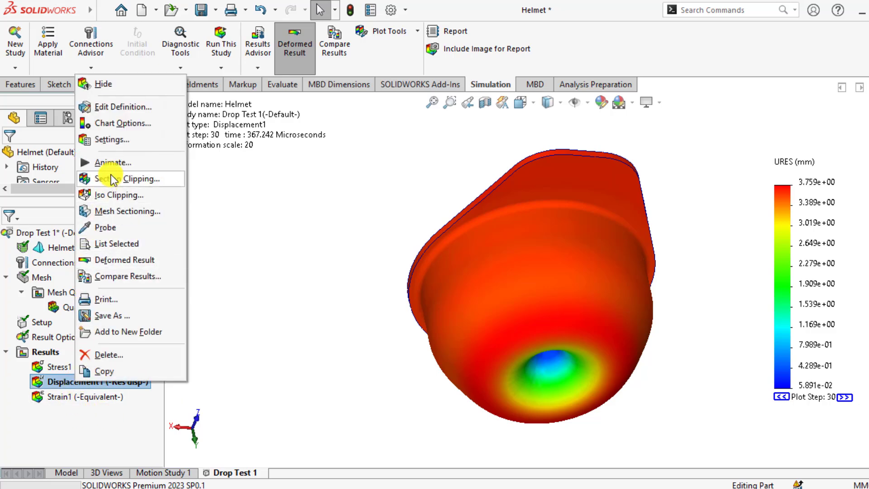
{"action": "left_click", "coordinate": [113, 163]}
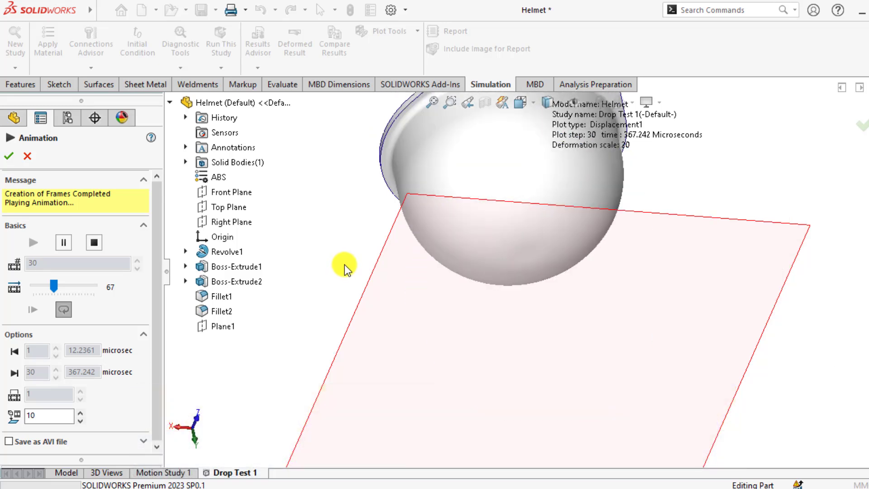
{"action": "left_click", "coordinate": [9, 154]}
{"action": "left_click", "coordinate": [306, 249]}
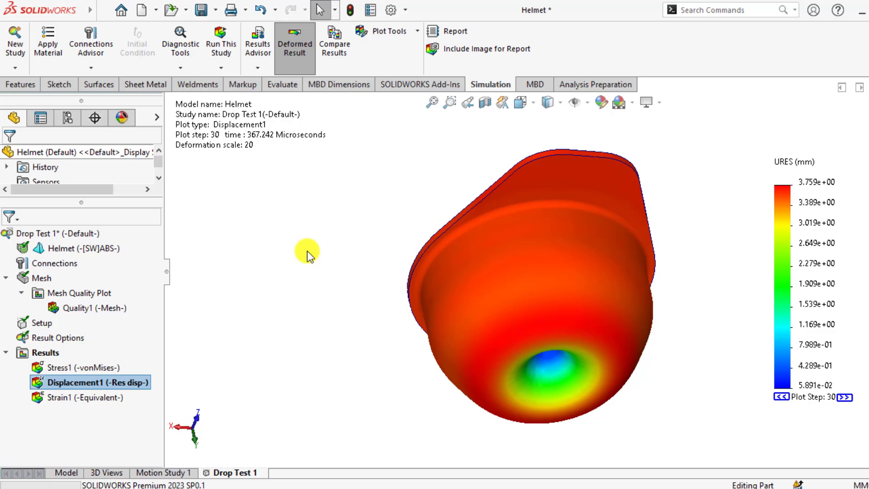
Step: Start a time history plot and pick Node 2010 on the helmet's lower surface
{"action": "right_click", "coordinate": [27, 354]}
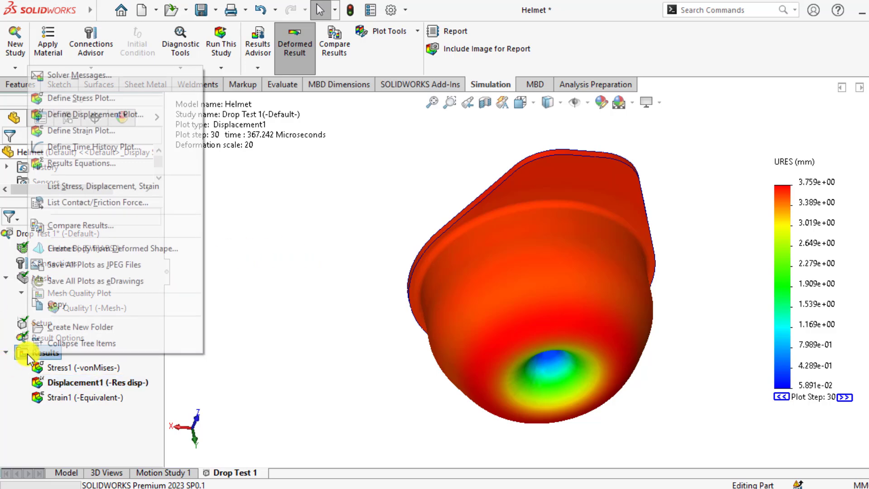
{"action": "left_click", "coordinate": [72, 150]}
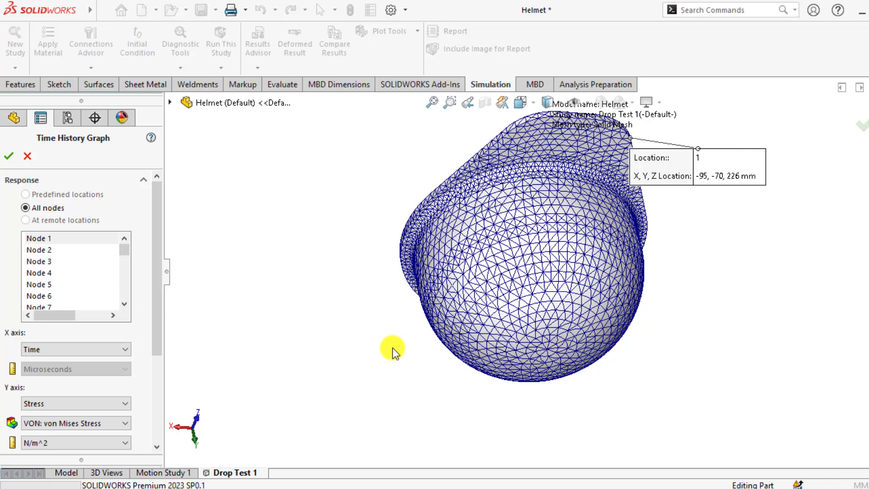
{"action": "left_click", "coordinate": [548, 351]}
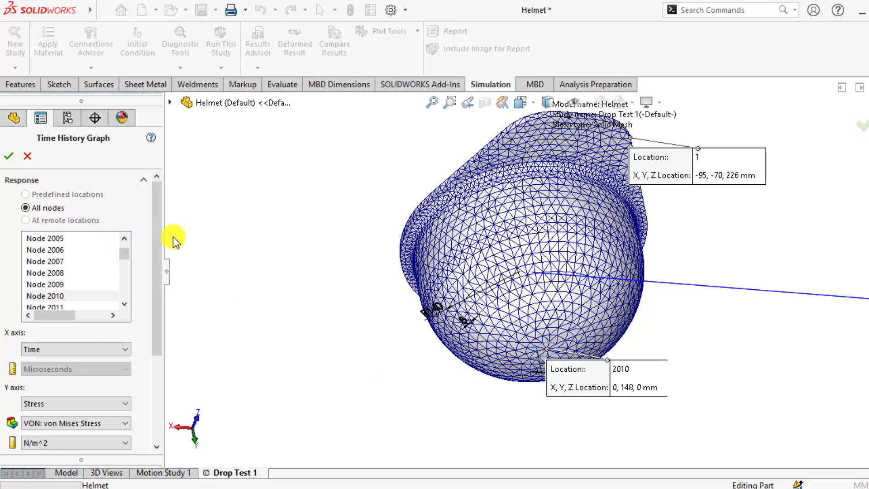
{"action": "left_click_drag", "start_coordinate": [155, 240], "coordinate": [28, 240]}
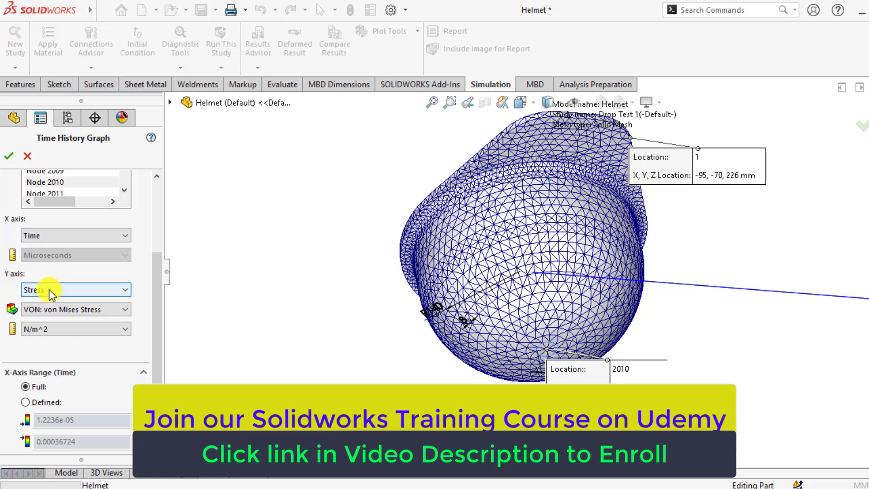
Step: Set the stress units to N/mm^2 (MPa) and create the von Mises time history graph
{"action": "left_click", "coordinate": [53, 330]}
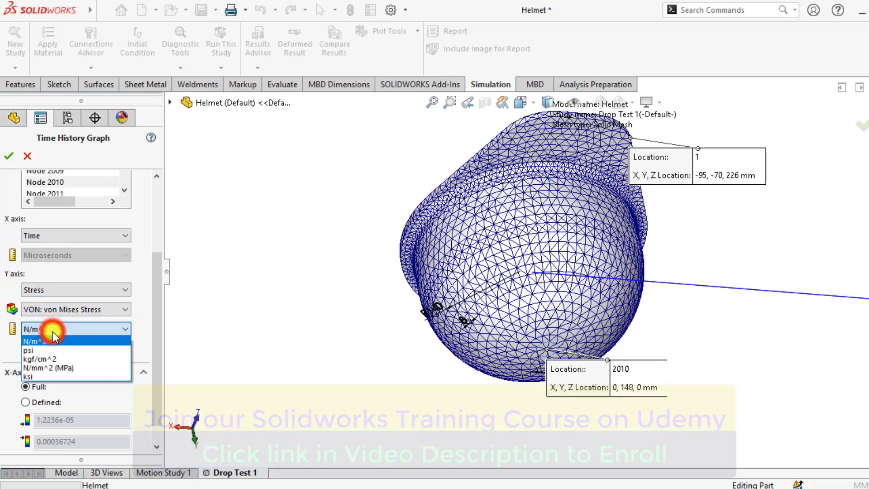
{"action": "left_click", "coordinate": [53, 367]}
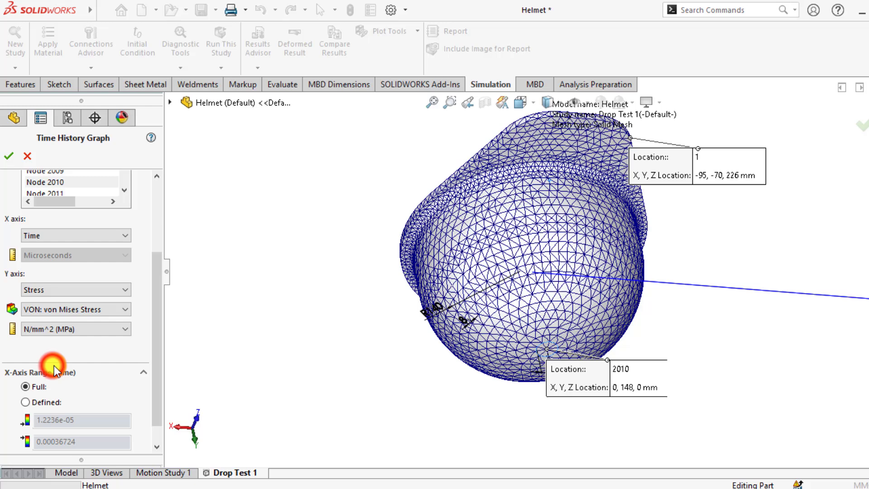
{"action": "left_click_drag", "start_coordinate": [157, 332], "coordinate": [157, 375]}
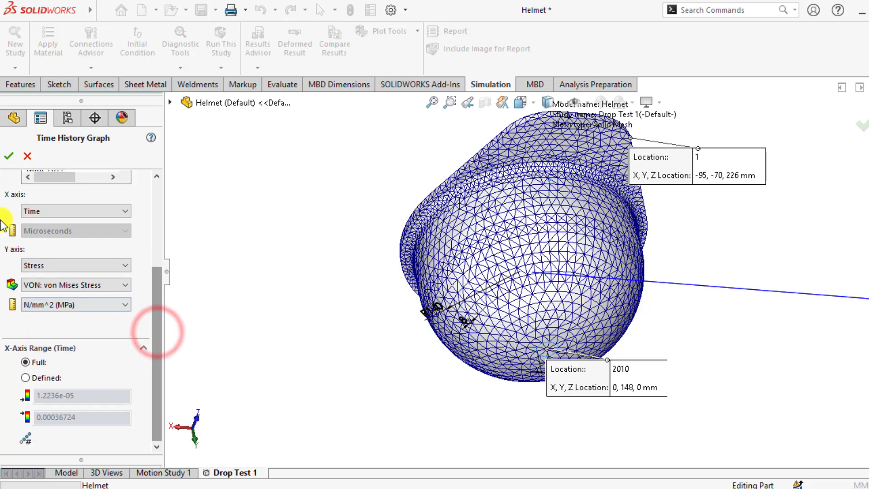
{"action": "left_click", "coordinate": [8, 159]}
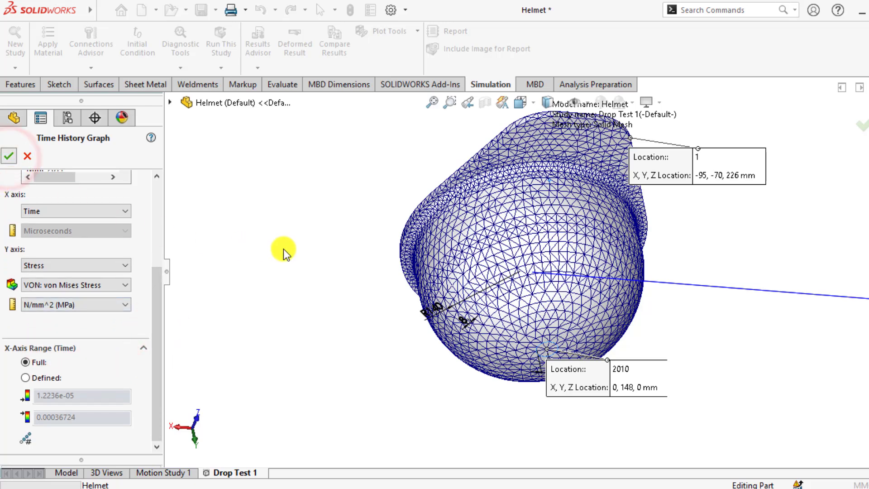